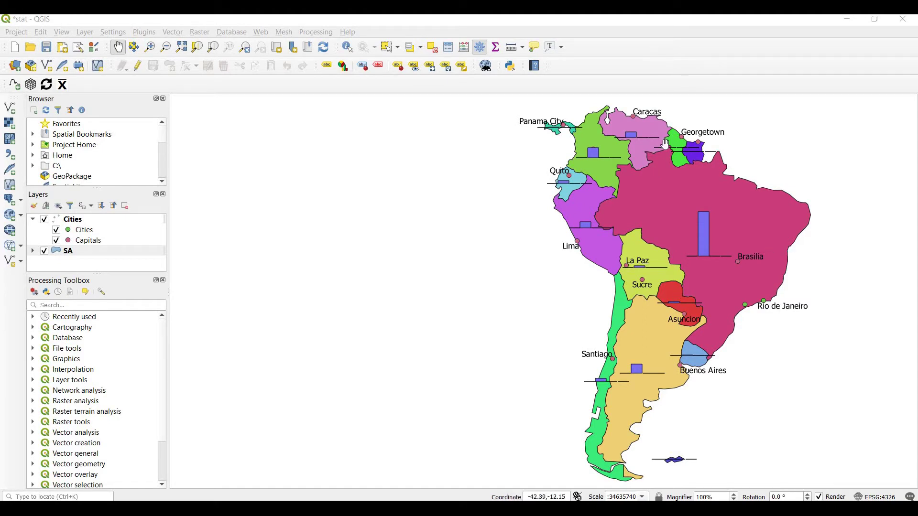
# Create a new print layout from the Project menu titled 'South America'
pyautogui.click(16, 35)
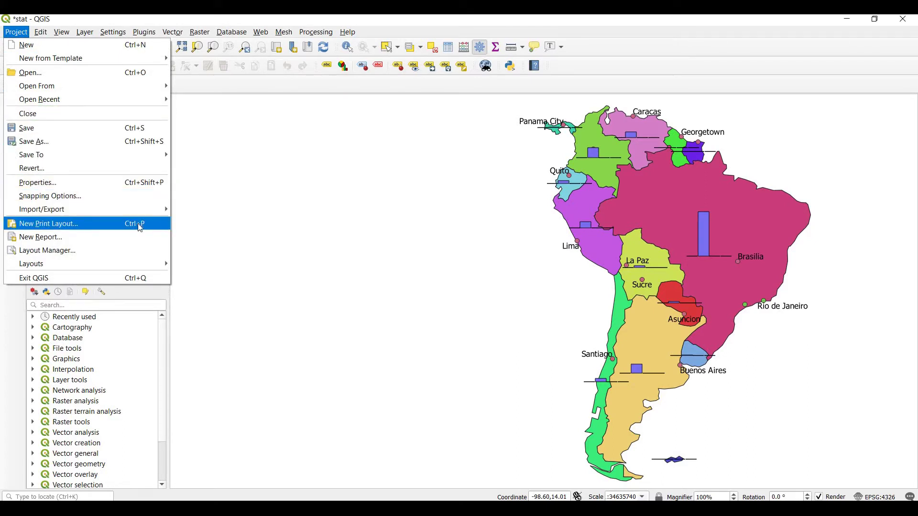
pyautogui.click(151, 230)
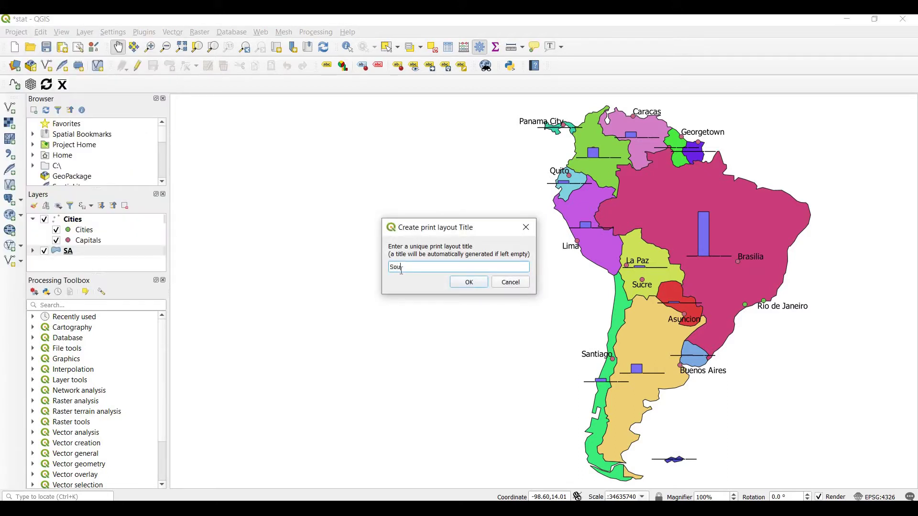
pyautogui.click(484, 283)
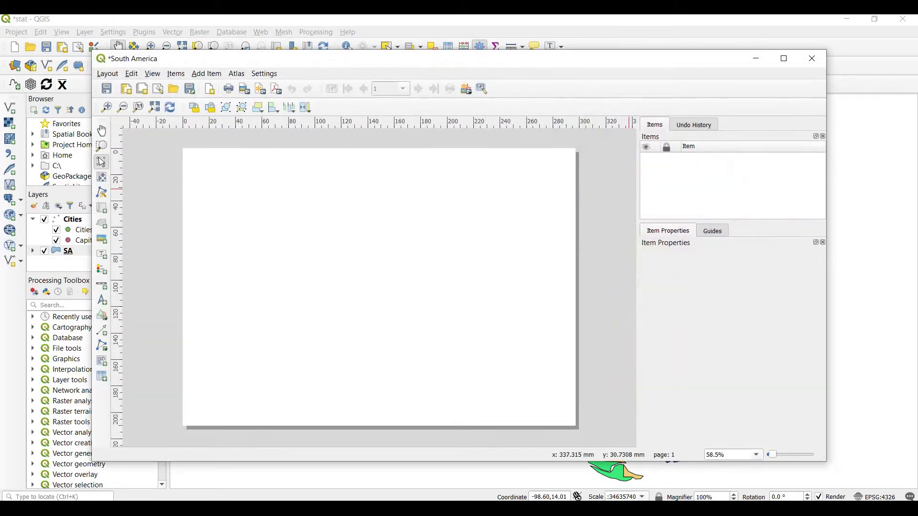
# Maximize the layout window and draw a black-framed map item across most of the page
pyautogui.click(784, 58)
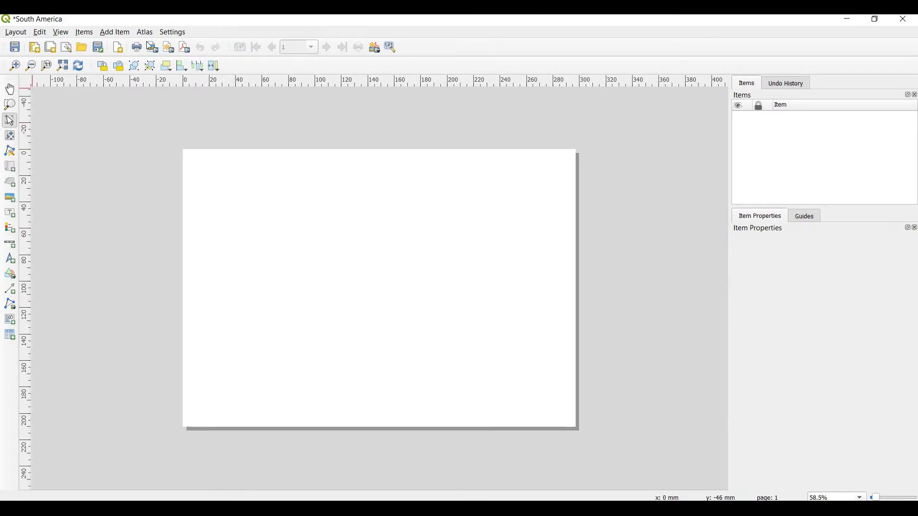
pyautogui.click(11, 170)
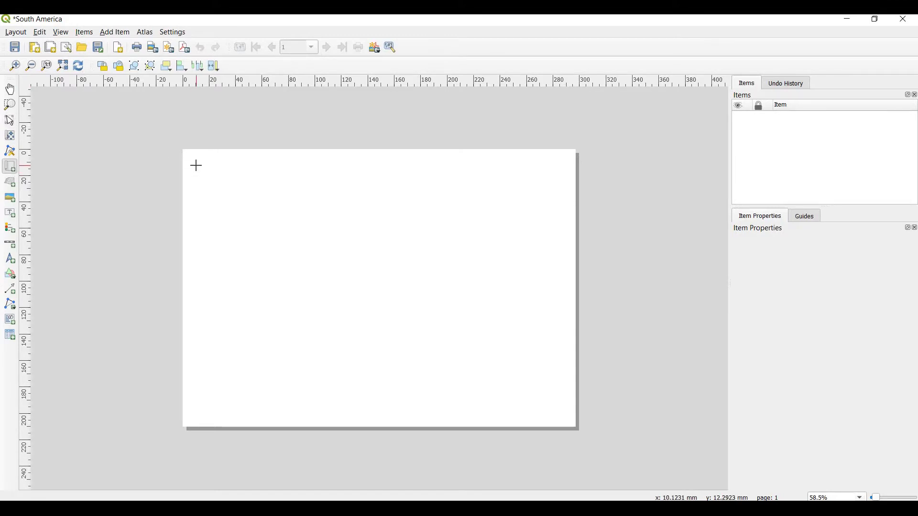
pyautogui.moveTo(196, 166); pyautogui.dragTo(564, 414)
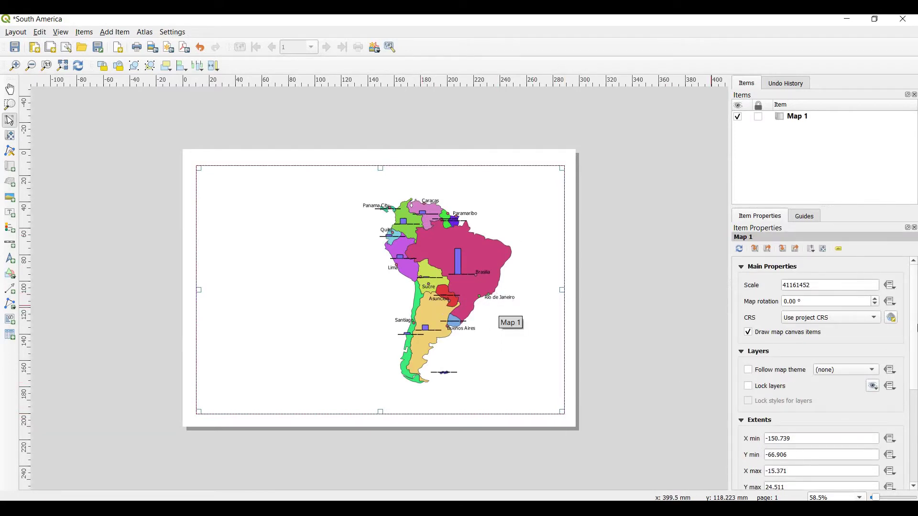
pyautogui.scroll(-5, 775, 401)
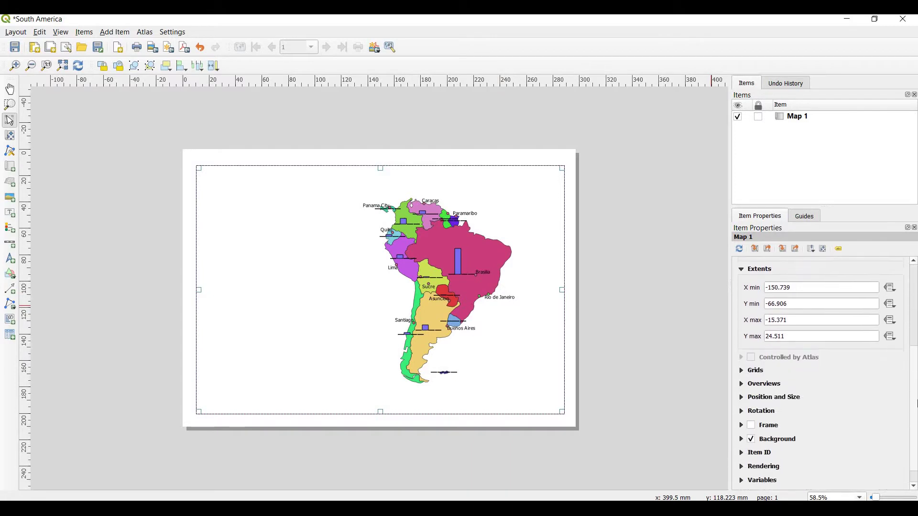
pyautogui.click(752, 407)
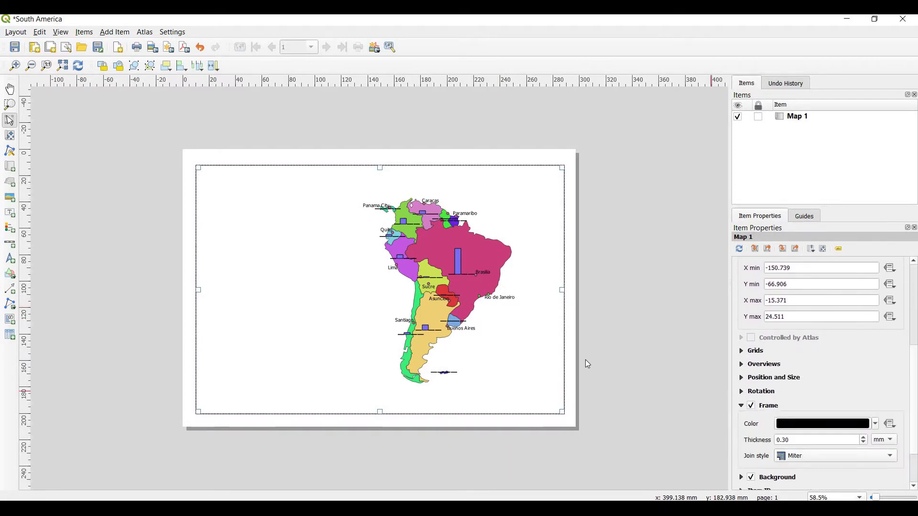
pyautogui.click(8, 233)
# Draw a legend box on the left side of the page and nudge it up toward the top-left
pyautogui.moveTo(215, 193); pyautogui.dragTo(341, 375)
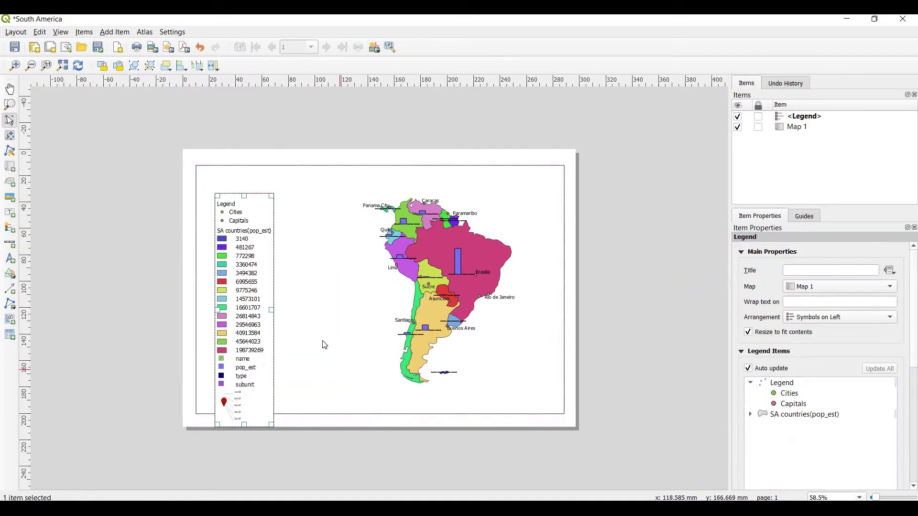
pyautogui.moveTo(261, 339); pyautogui.dragTo(259, 313)
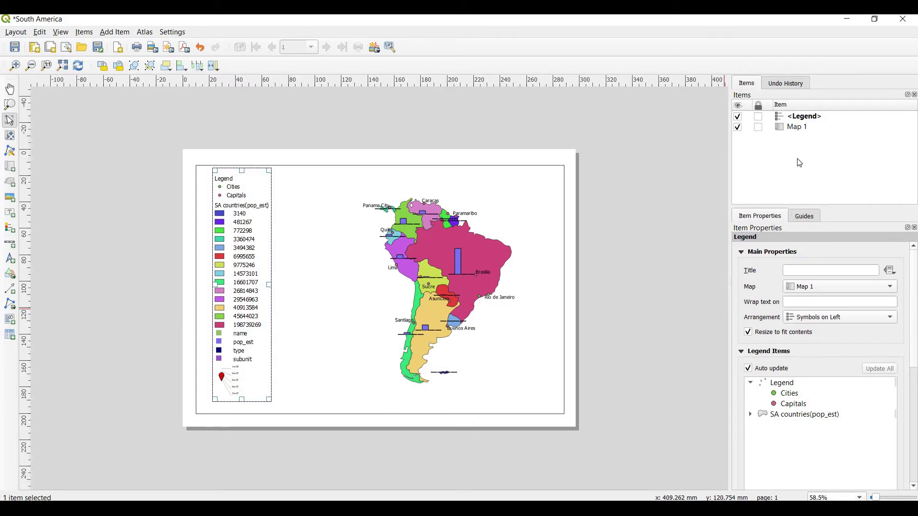
pyautogui.doubleClick(809, 117)
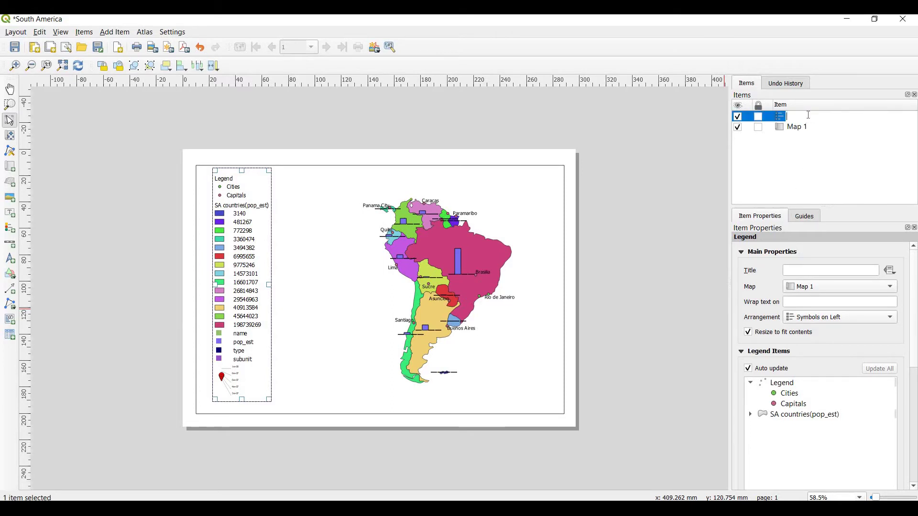
pyautogui.press('Return')
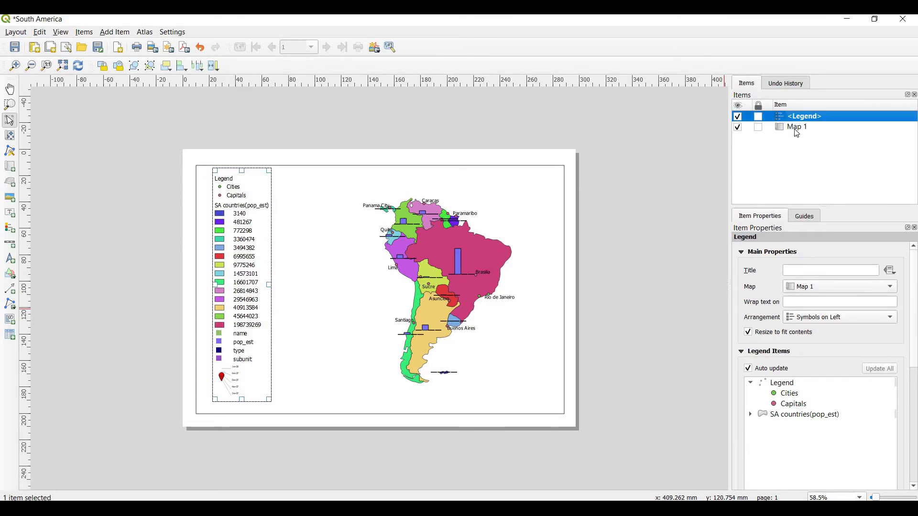
pyautogui.moveTo(915, 311); pyautogui.dragTo(916, 434)
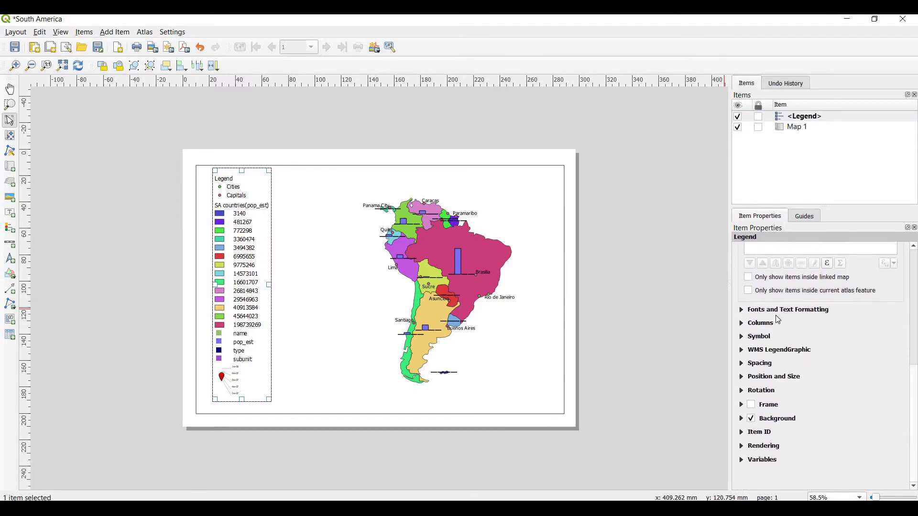
# Keep the legend filtered to items inside the linked map, with the atlas filter on
pyautogui.click(750, 278)
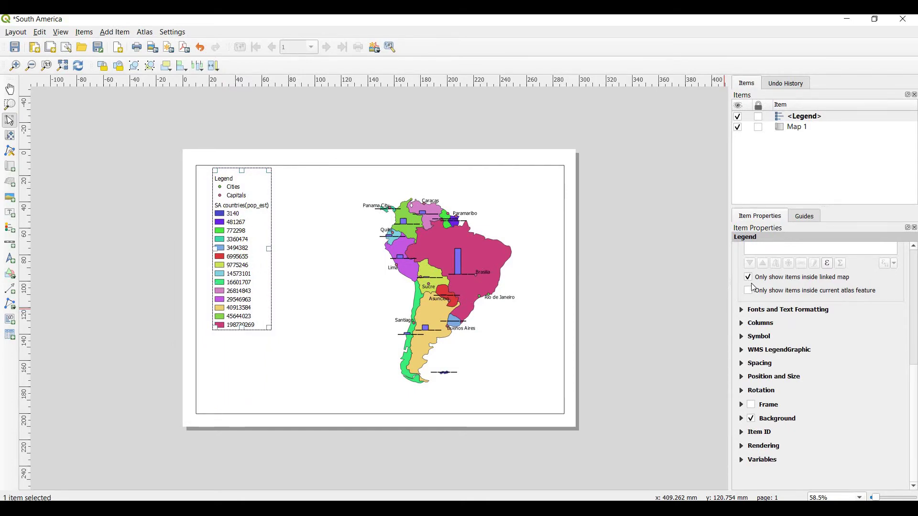
pyautogui.click(752, 292)
pyautogui.click(750, 293)
pyautogui.click(751, 280)
pyautogui.click(750, 278)
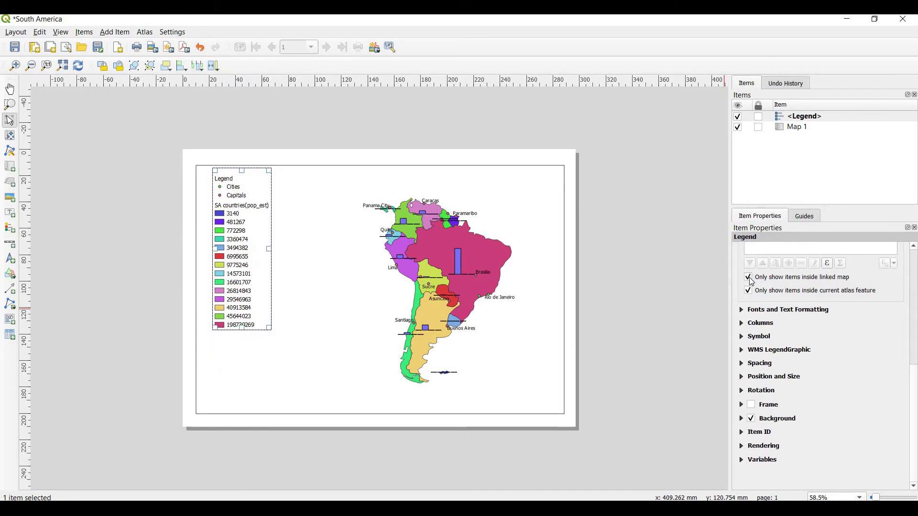
# Expand the legend font settings and keep the legend title aligned left
pyautogui.click(764, 315)
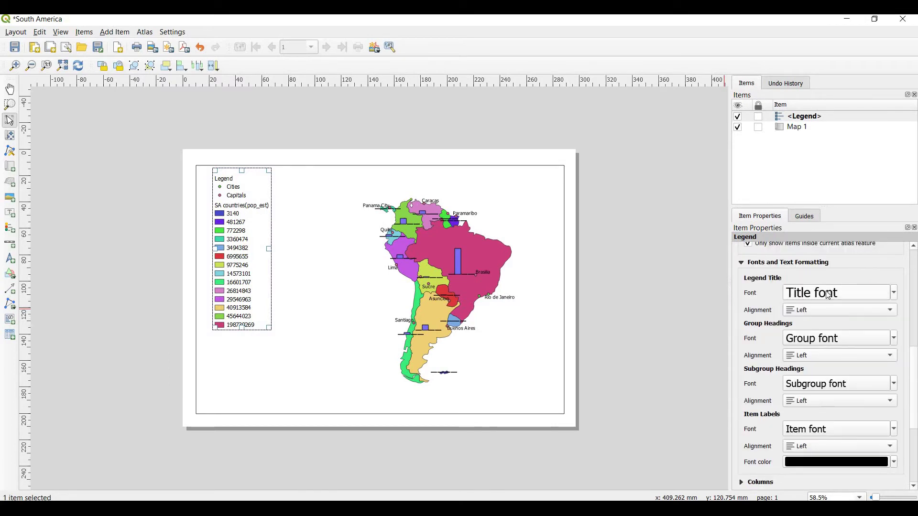
pyautogui.scroll(-1, 880, 356)
pyautogui.click(894, 295)
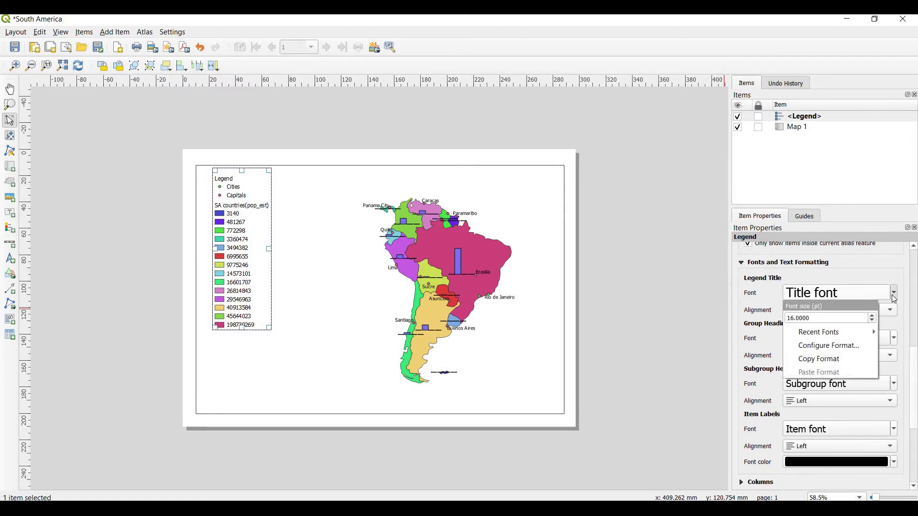
pyautogui.moveTo(850, 340)
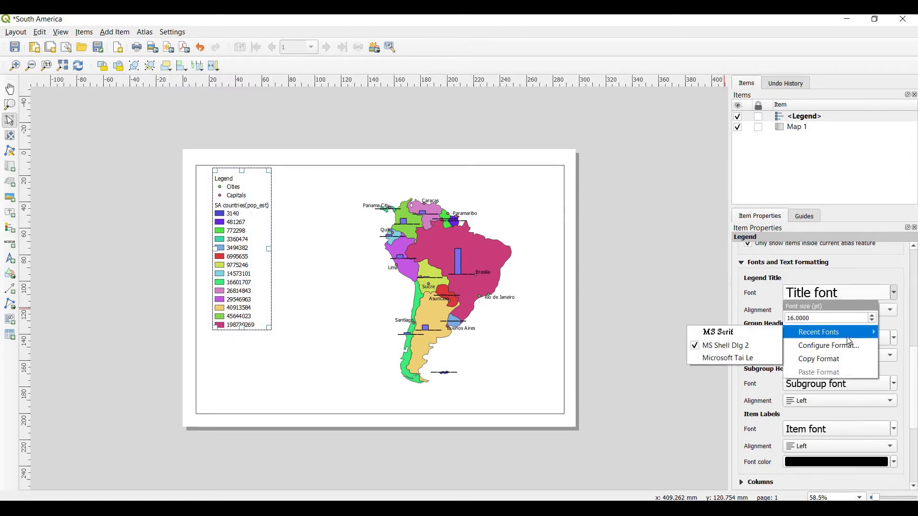
pyautogui.click(889, 311)
pyautogui.click(890, 311)
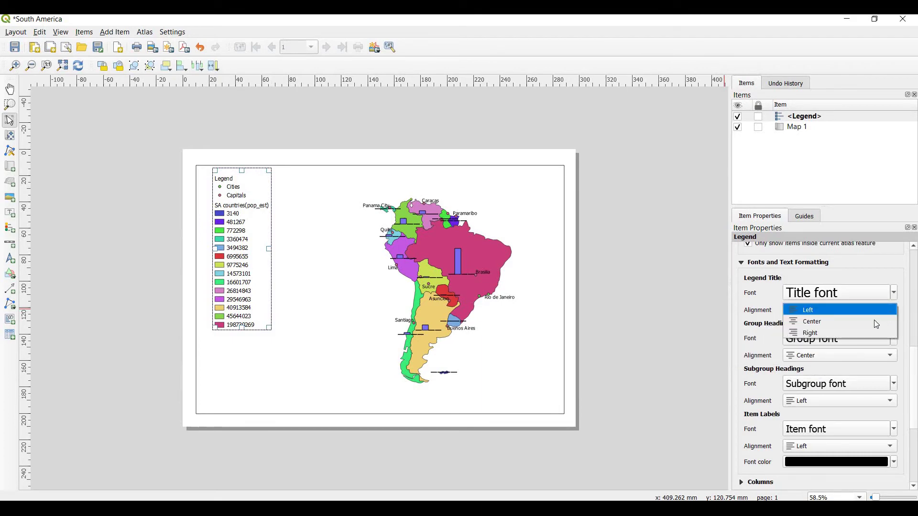
pyautogui.click(905, 316)
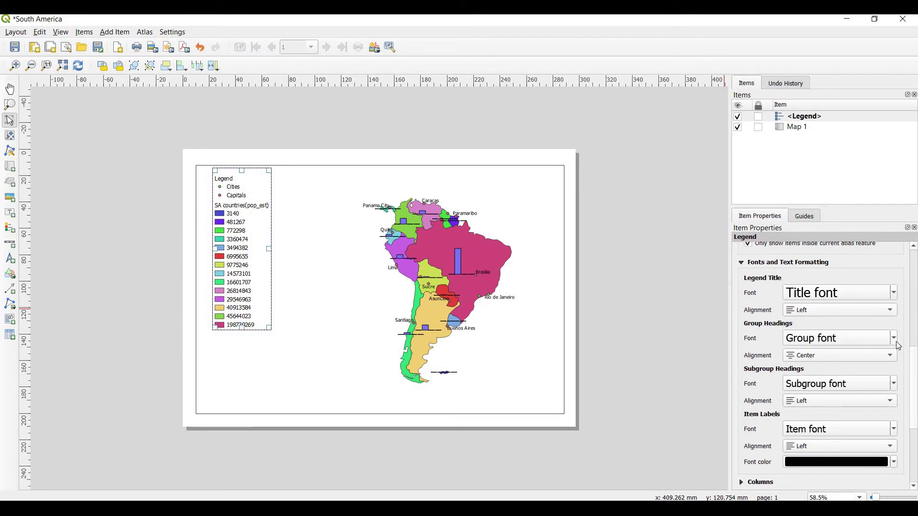
pyautogui.click(915, 343)
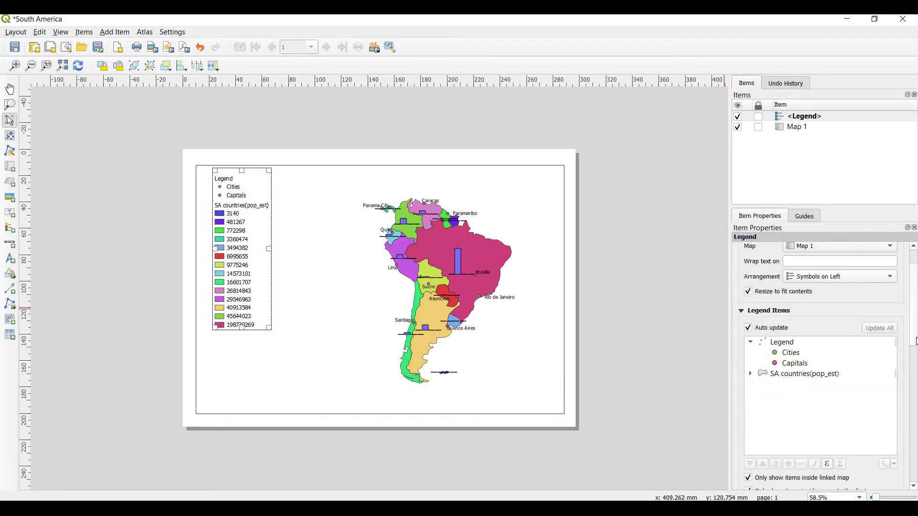
pyautogui.moveTo(914, 343); pyautogui.dragTo(916, 444)
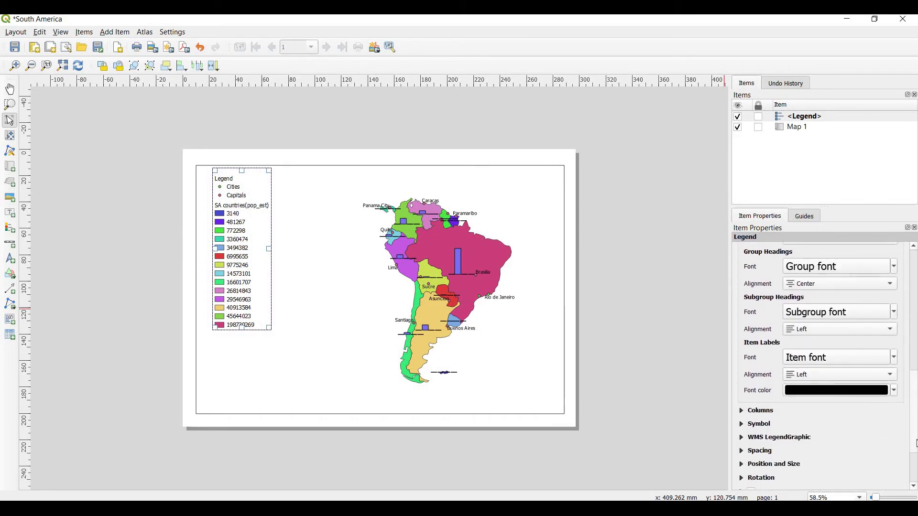
# Set the legend item label font colour to black
pyautogui.click(894, 391)
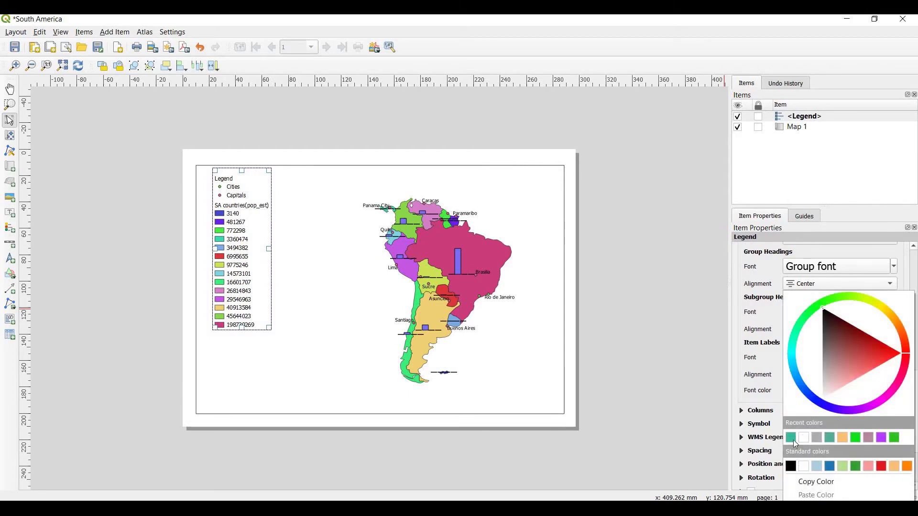
pyautogui.click(843, 438)
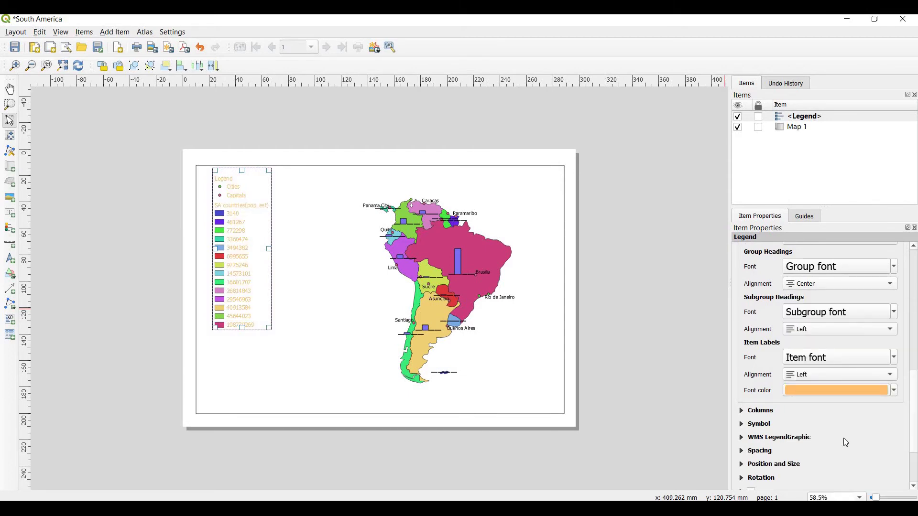
pyautogui.click(894, 391)
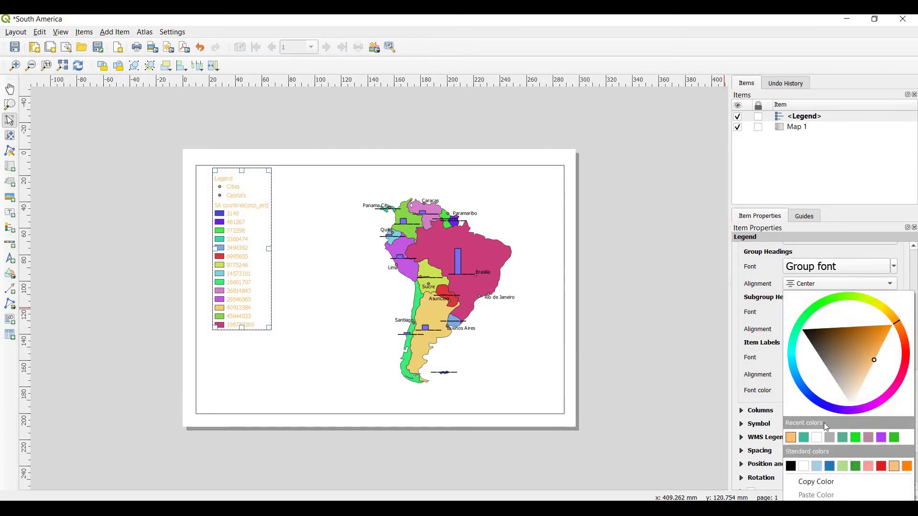
pyautogui.click(791, 468)
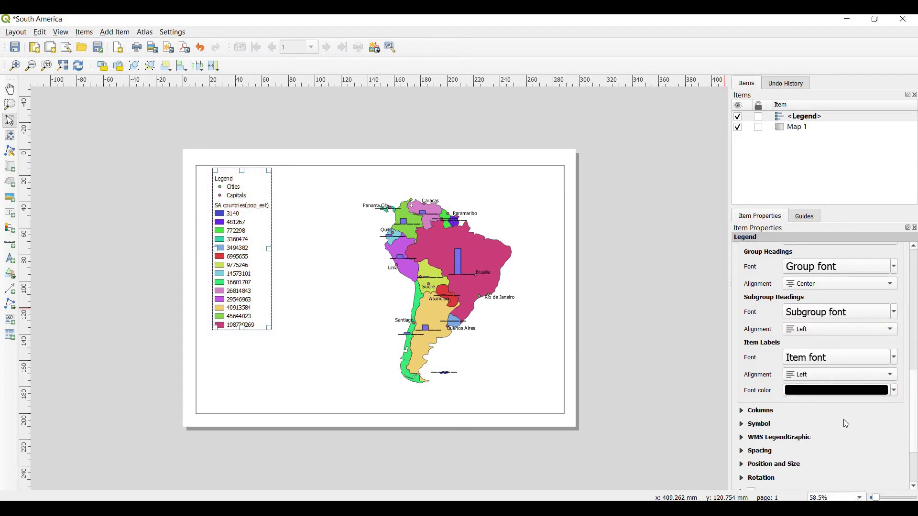
pyautogui.click(772, 414)
# Set the legend column count to 2, leaving equal widths and split layers unchecked
pyautogui.scroll(-2, 799, 423)
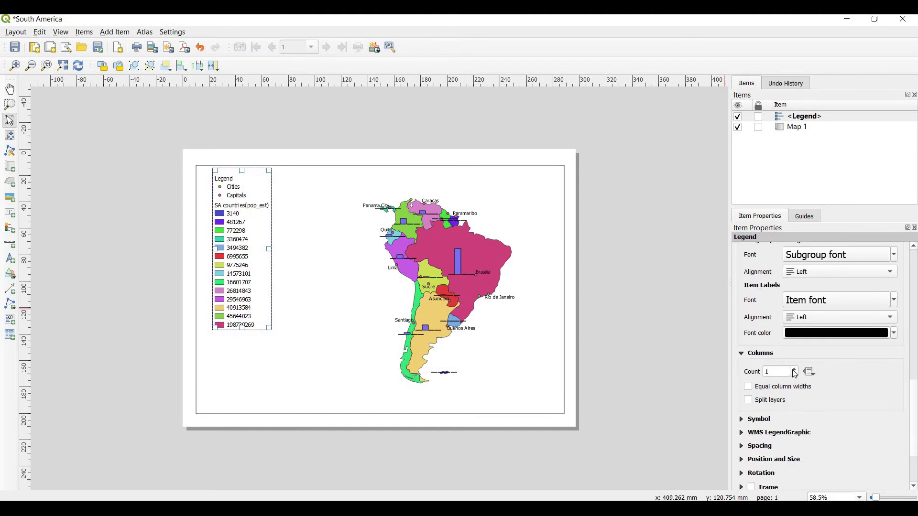
pyautogui.click(796, 371)
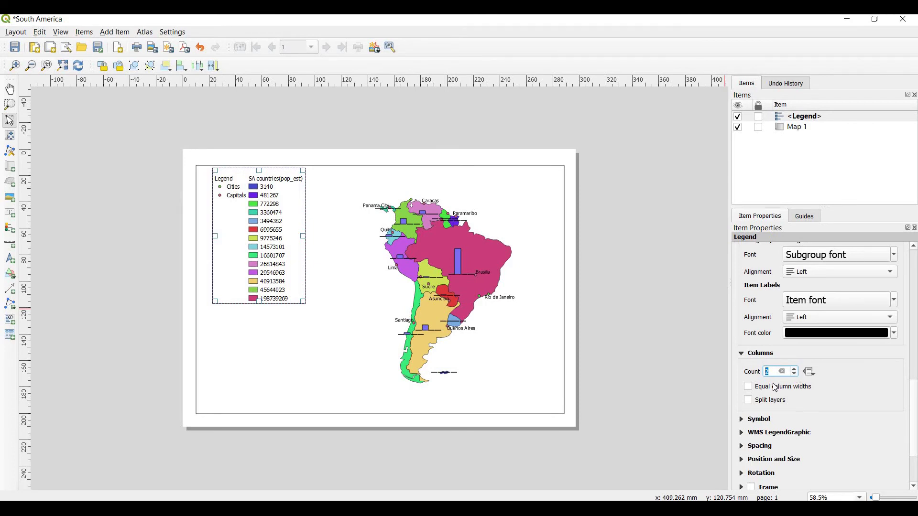
pyautogui.click(753, 389)
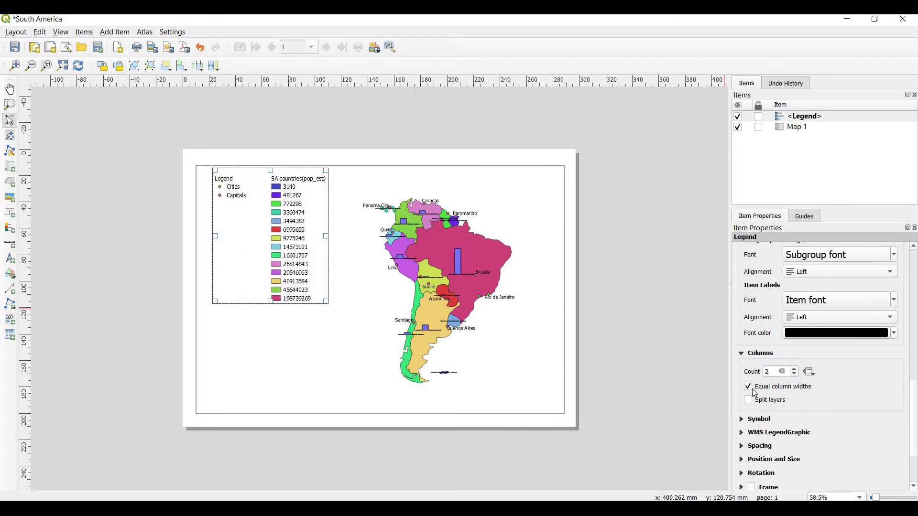
pyautogui.click(752, 398)
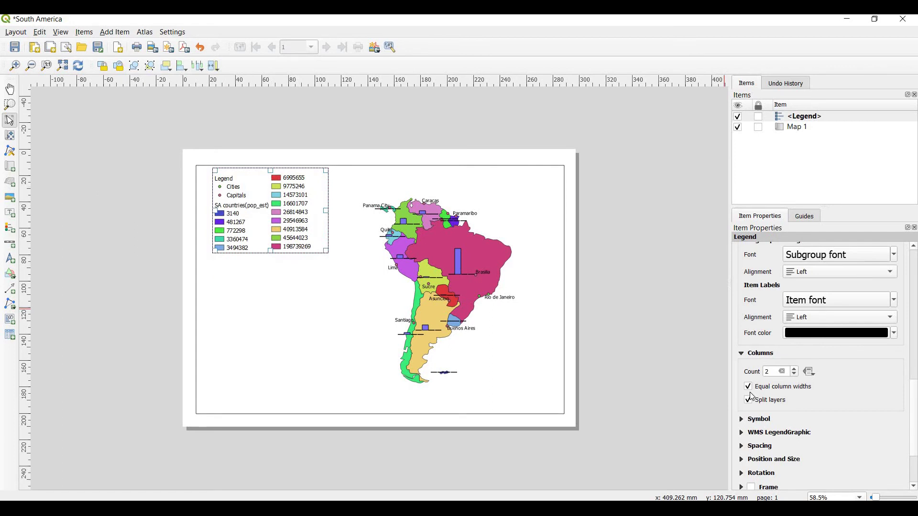
pyautogui.click(755, 388)
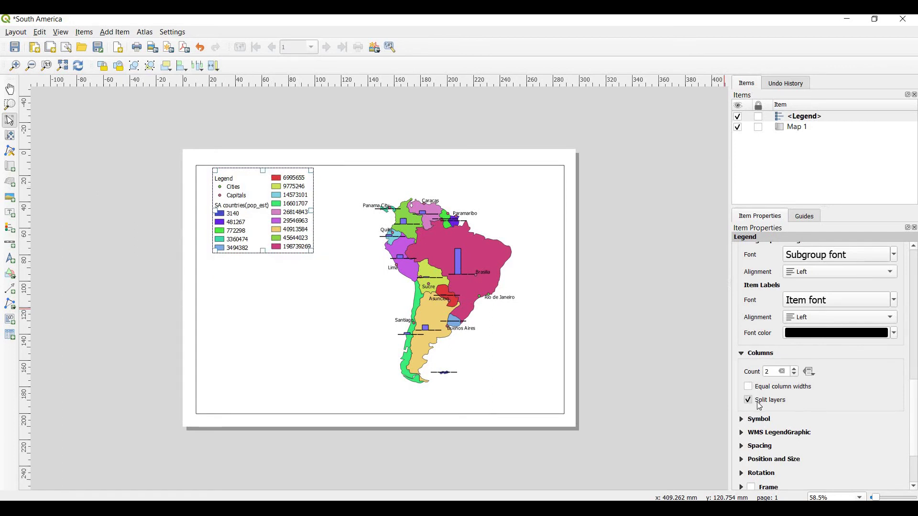
pyautogui.click(749, 402)
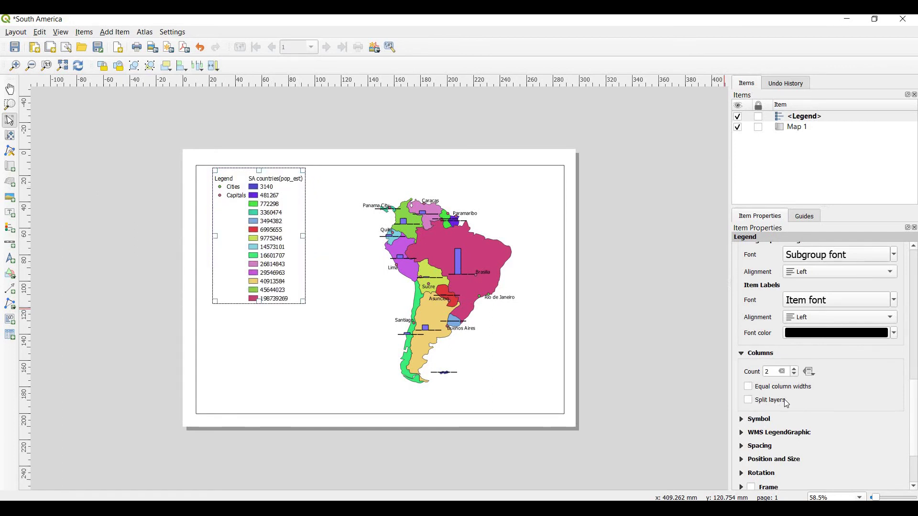
# Keep the symbol width at 7.00 mm and set the WMS legend width to 49 mm
pyautogui.click(769, 422)
pyautogui.scroll(-2, 780, 420)
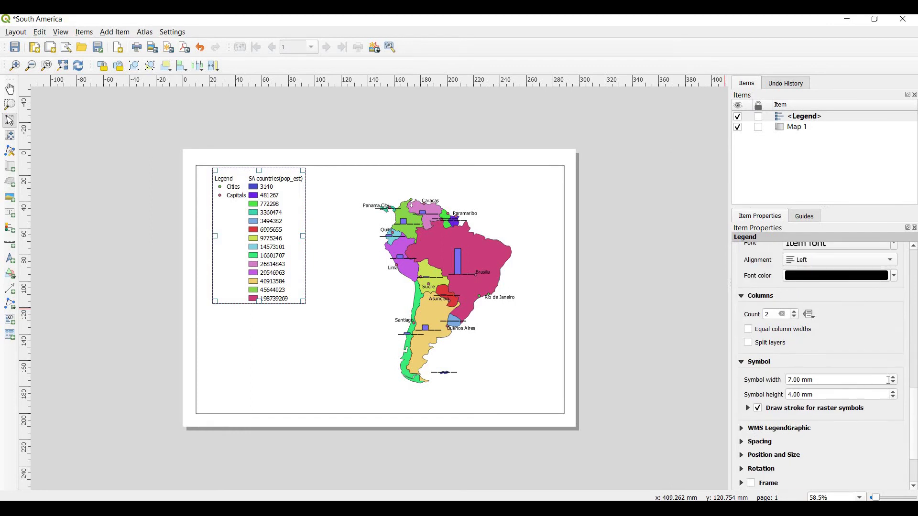
pyautogui.click(893, 378)
pyautogui.click(897, 387)
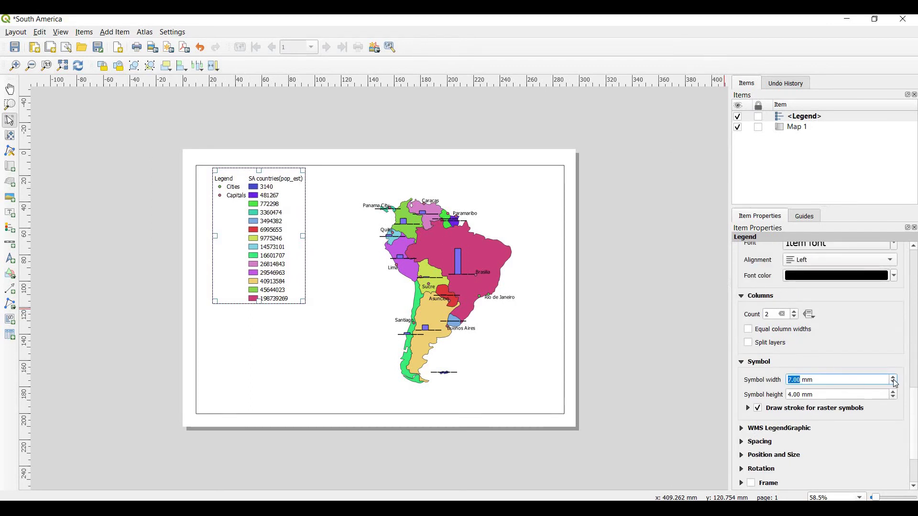
pyautogui.click(771, 429)
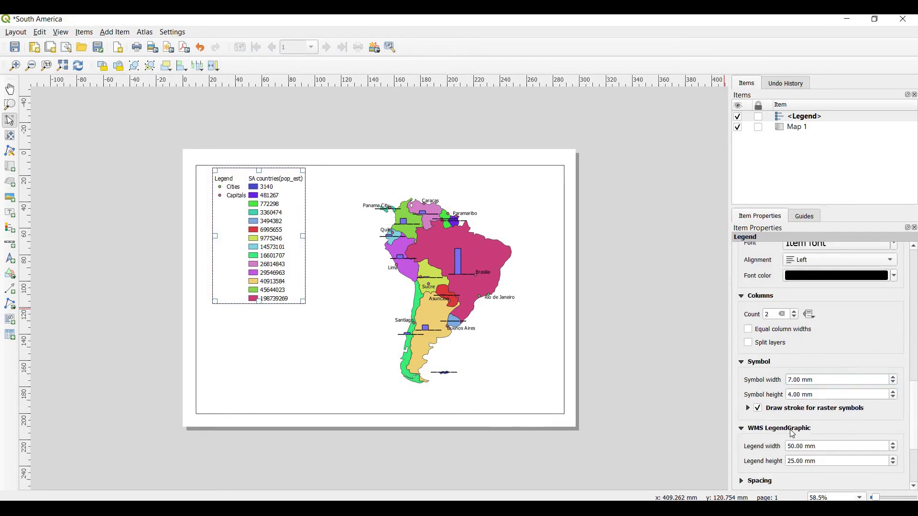
pyautogui.click(894, 450)
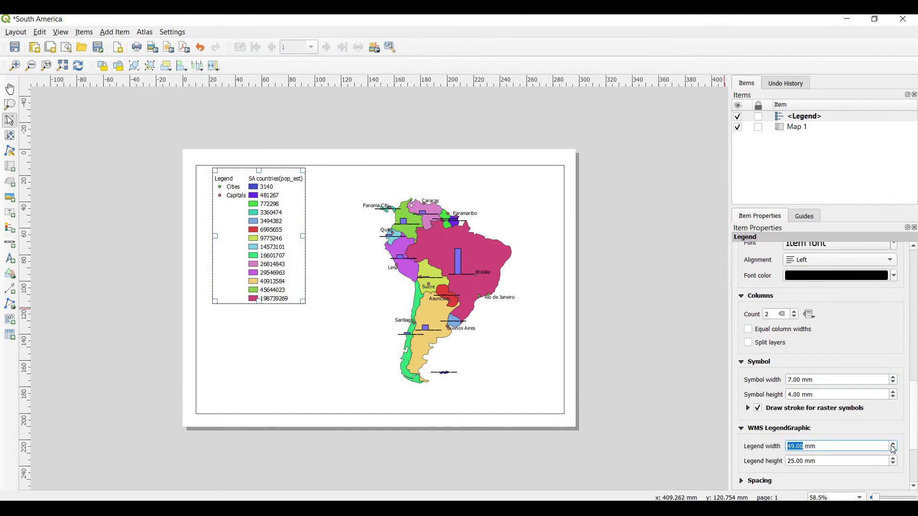
pyautogui.moveTo(914, 395); pyautogui.dragTo(913, 417)
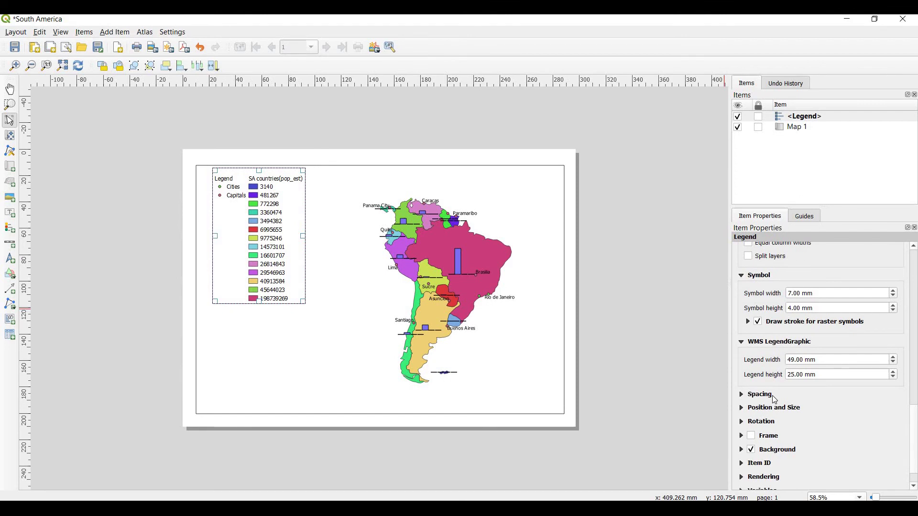
# Turn on the legend's frame and set its colour to teal
pyautogui.click(759, 396)
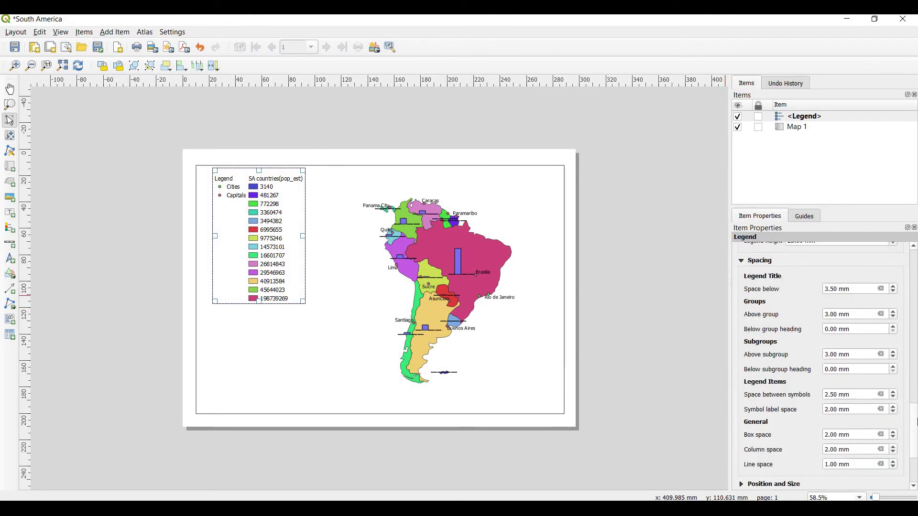
pyautogui.moveTo(917, 432); pyautogui.dragTo(916, 459)
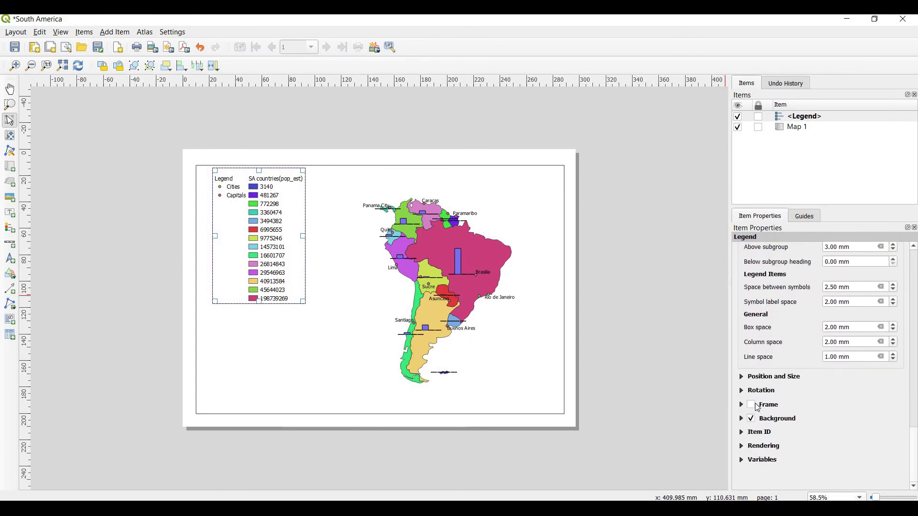
pyautogui.click(753, 380)
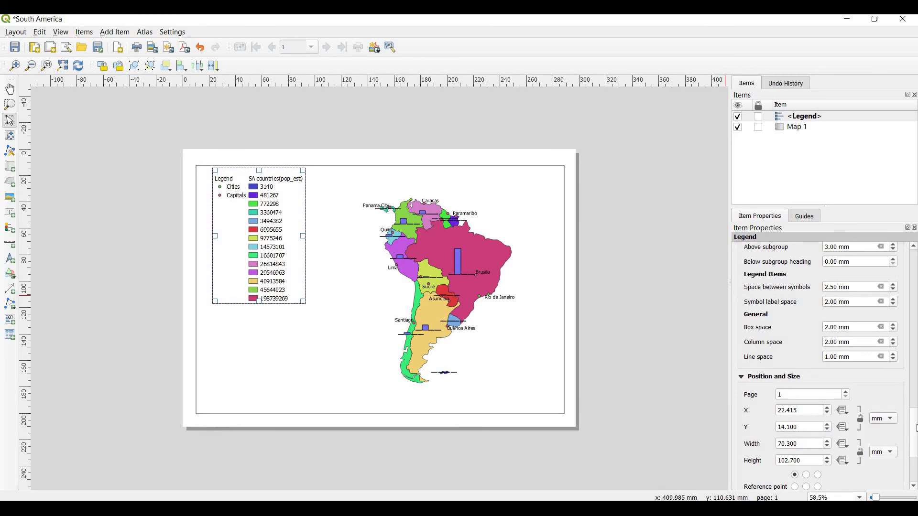
pyautogui.scroll(-5, 917, 428)
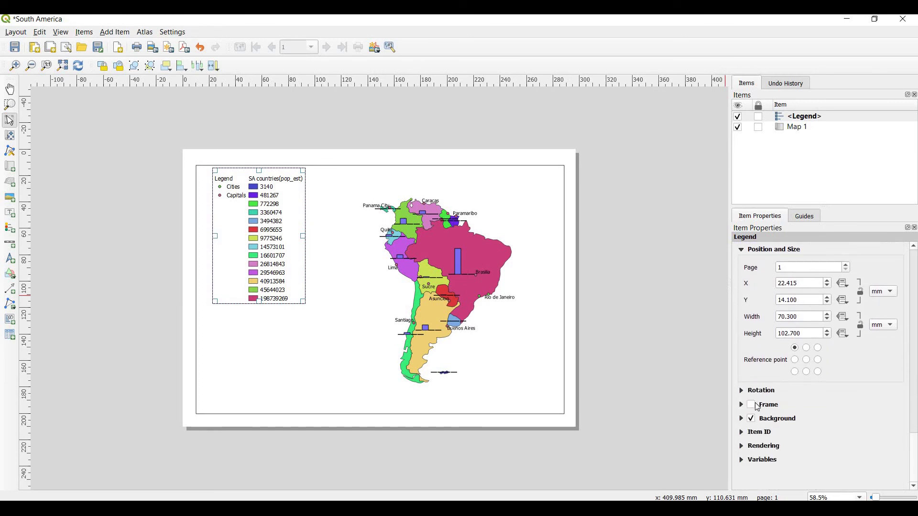
pyautogui.click(757, 406)
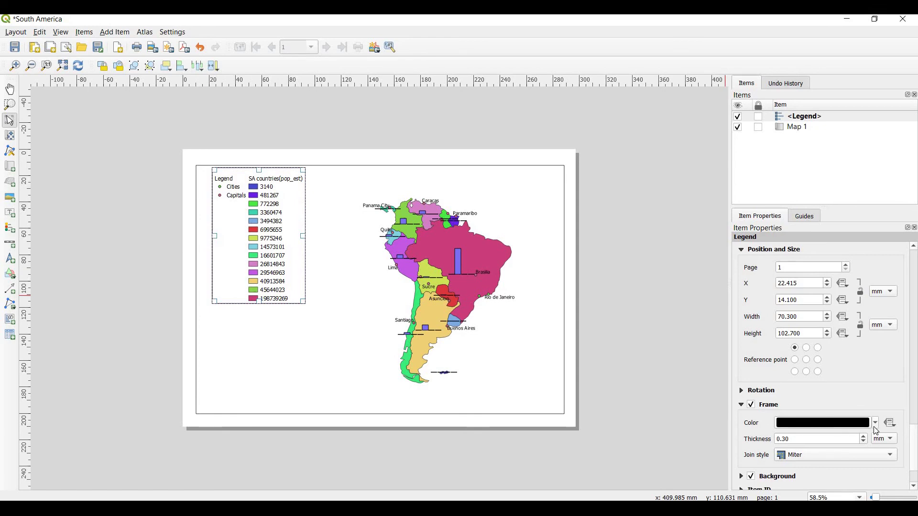
pyautogui.click(876, 425)
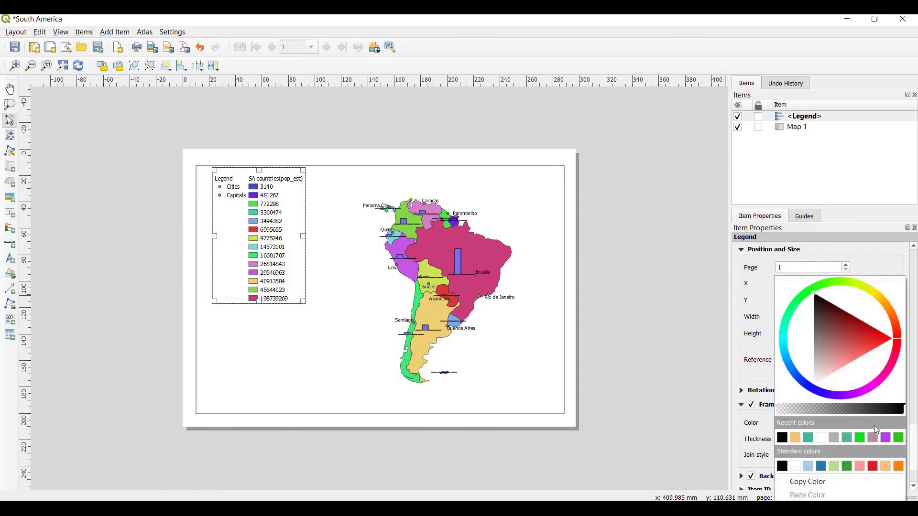
pyautogui.click(809, 438)
pyautogui.moveTo(914, 444); pyautogui.dragTo(914, 459)
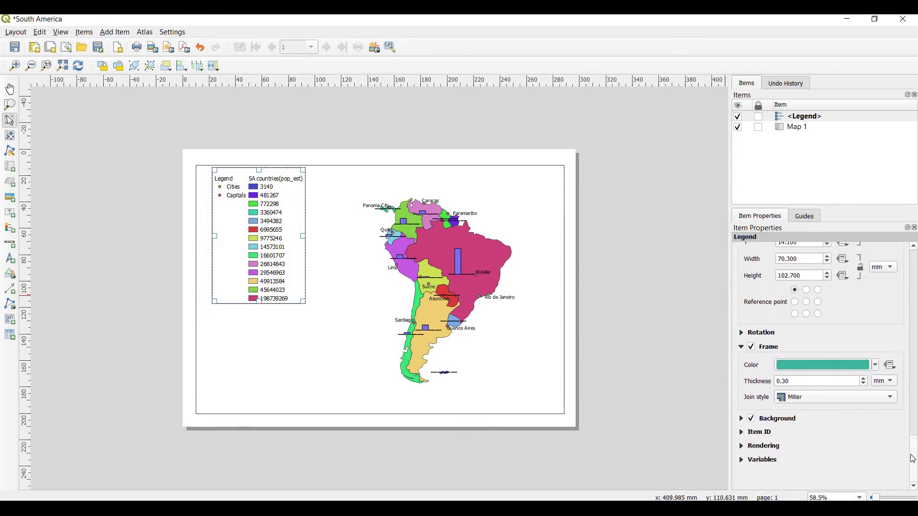
pyautogui.scroll(10, 914, 431)
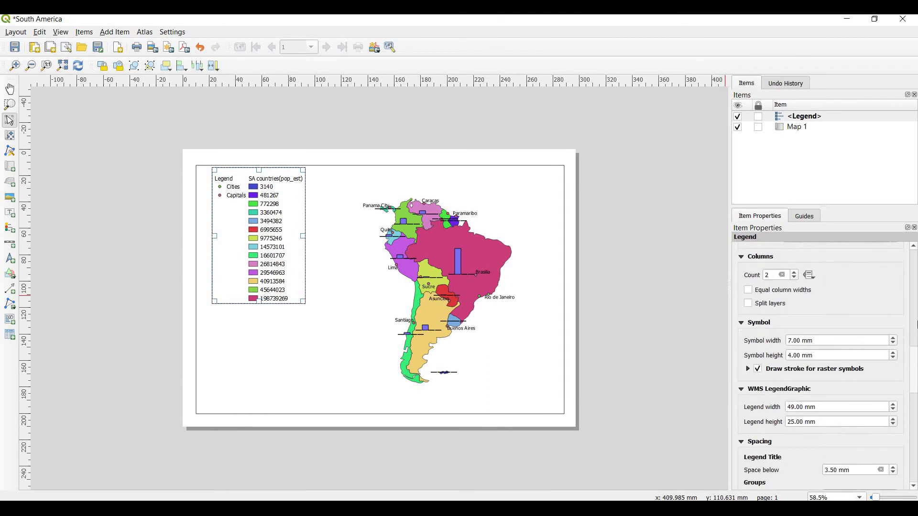
pyautogui.click(324, 309)
# Drag the legend to the page's lower-left, then lock both the legend and Map 1
pyautogui.moveTo(256, 276); pyautogui.dragTo(258, 377)
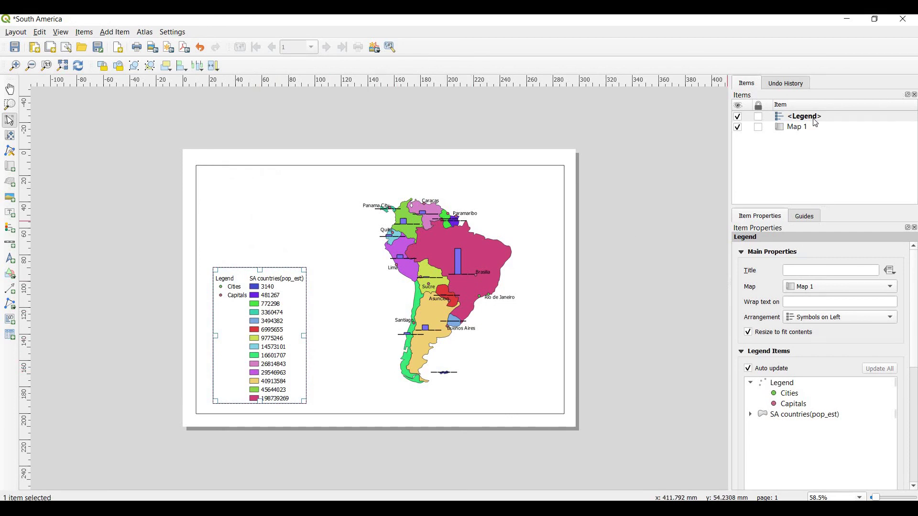
pyautogui.click(757, 119)
pyautogui.click(759, 128)
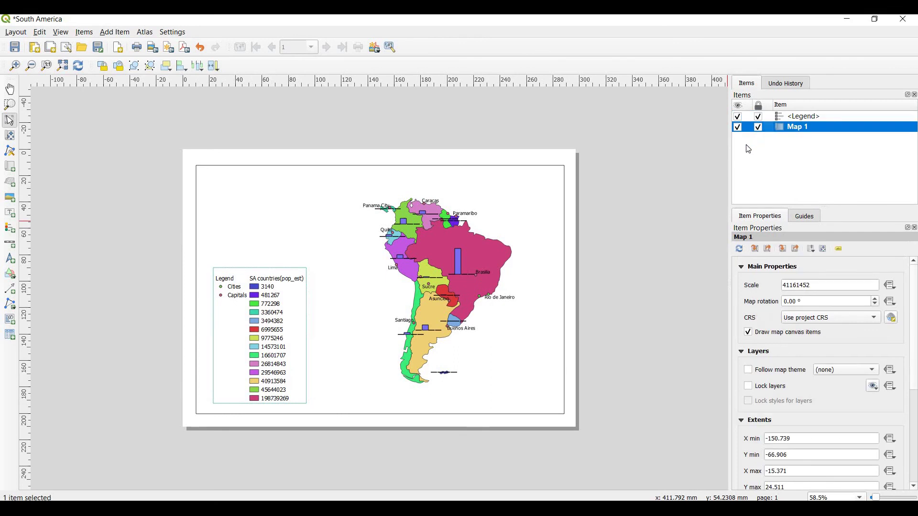